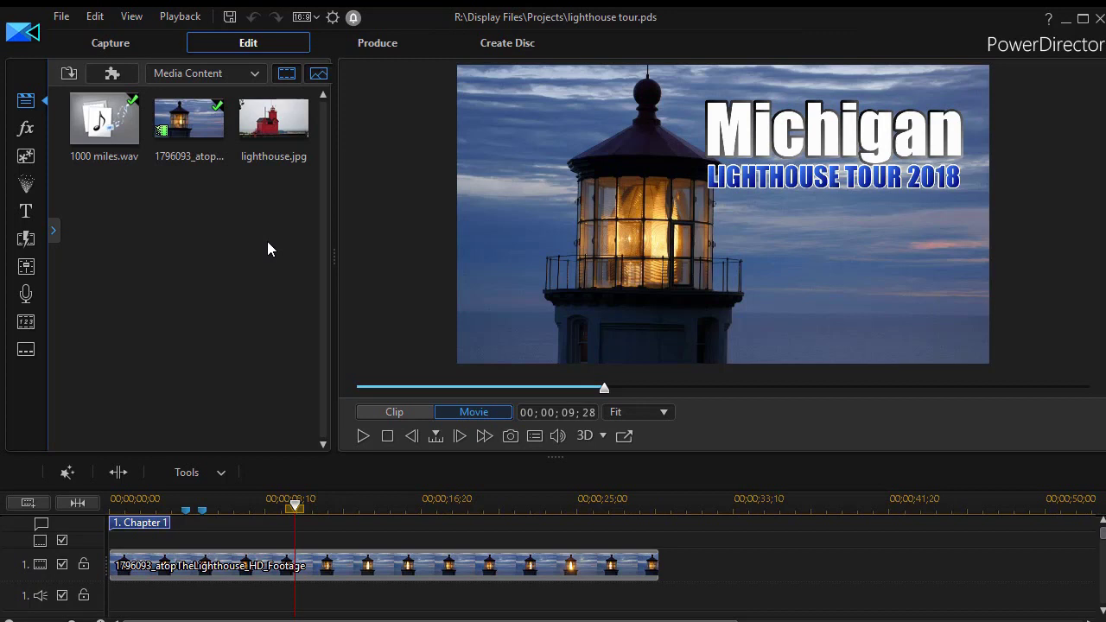
- Enlarge the timeline area and place lighthouse.jpg on video track 3, starting at about 00;00;03;07
{"action": "left_click_drag", "start_coordinate": [557, 456], "coordinate": [544, 369]}
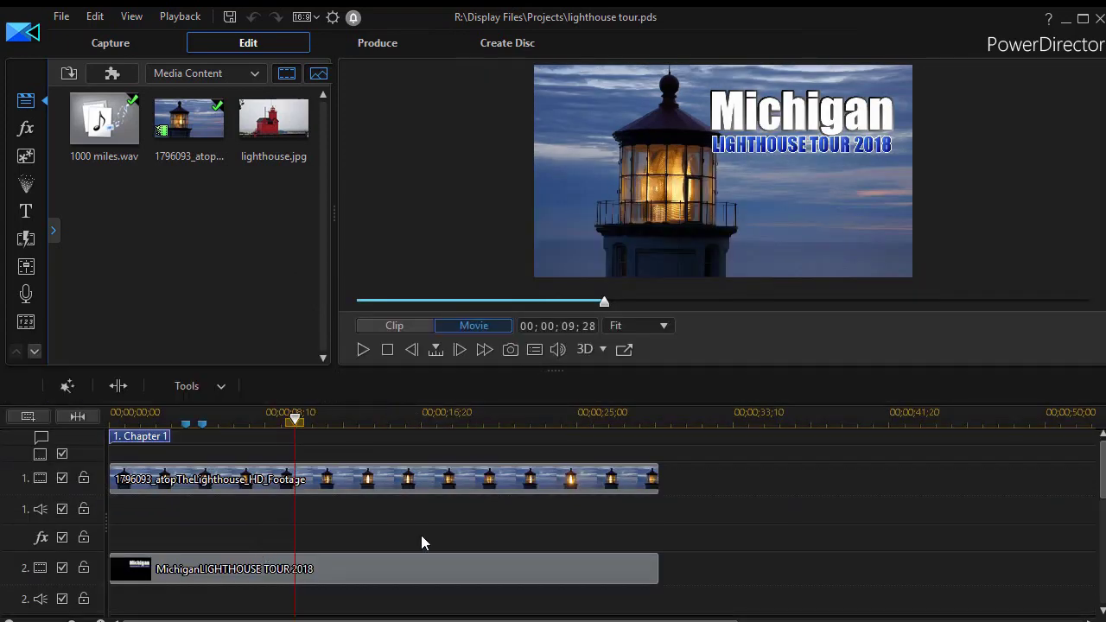
{"action": "scroll", "coordinate": [1103, 483], "scroll_direction": "down", "scroll_amount": 1}
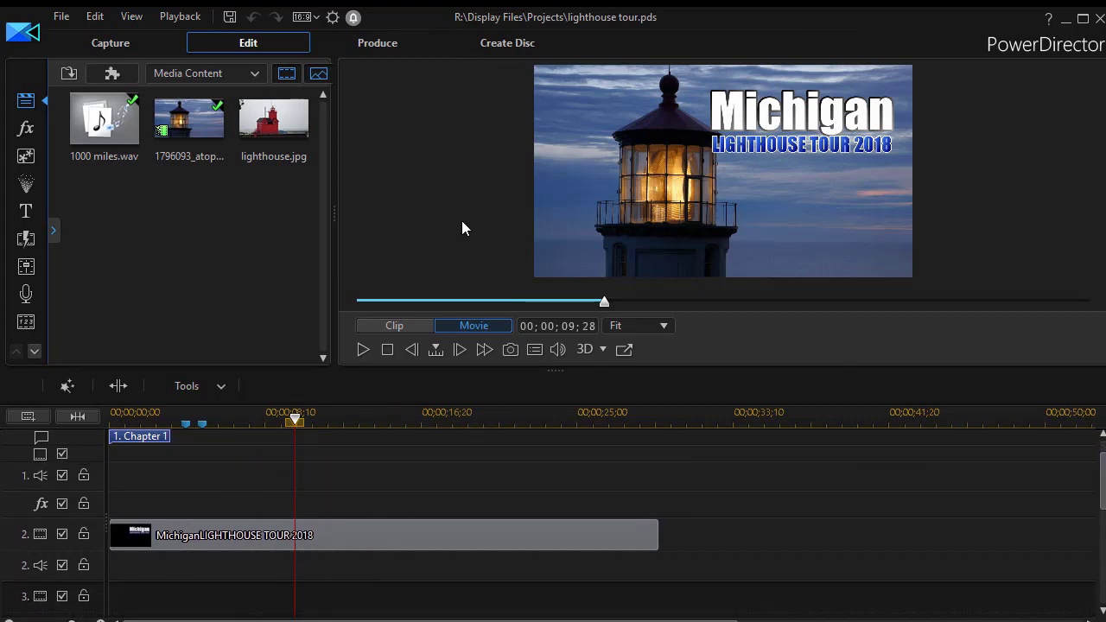
{"action": "left_click_drag", "start_coordinate": [274, 126], "coordinate": [171, 583]}
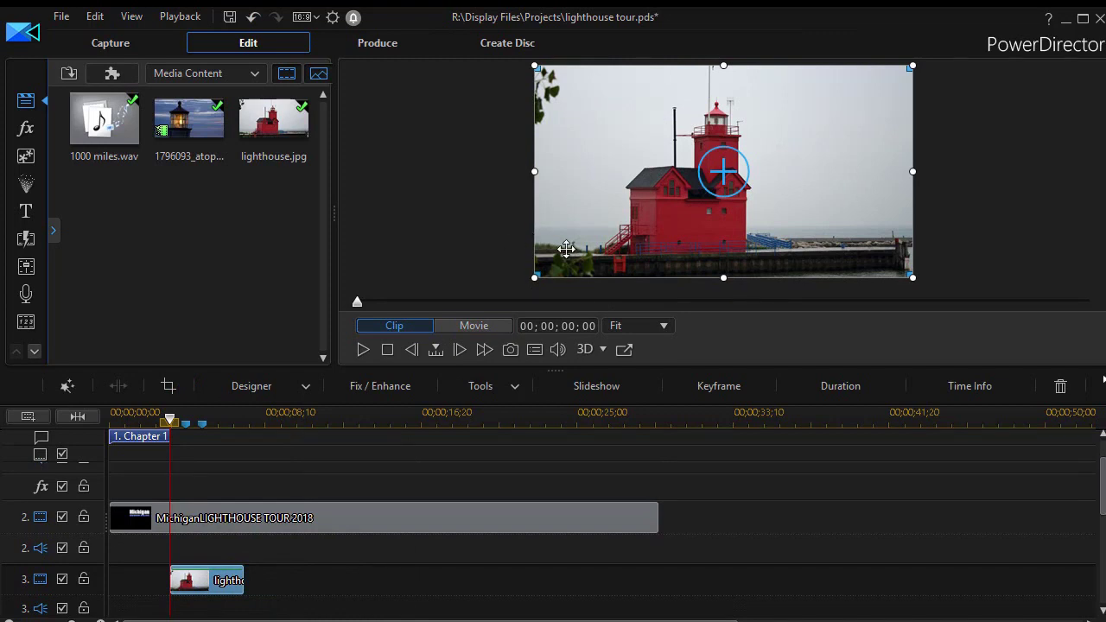
- Shrink the lighthouse photo to a scale of about 0.326 and position it beneath the title at about X 0.741, Y 0.776
{"action": "left_click_drag", "start_coordinate": [912, 63], "coordinate": [656, 209]}
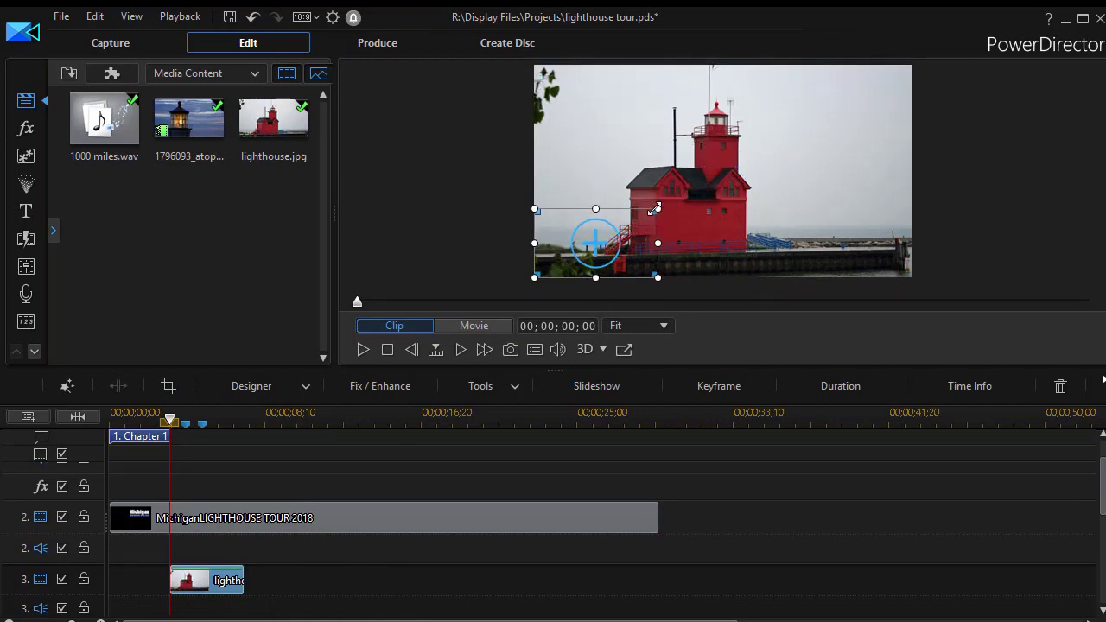
{"action": "left_click_drag", "start_coordinate": [601, 245], "coordinate": [812, 231]}
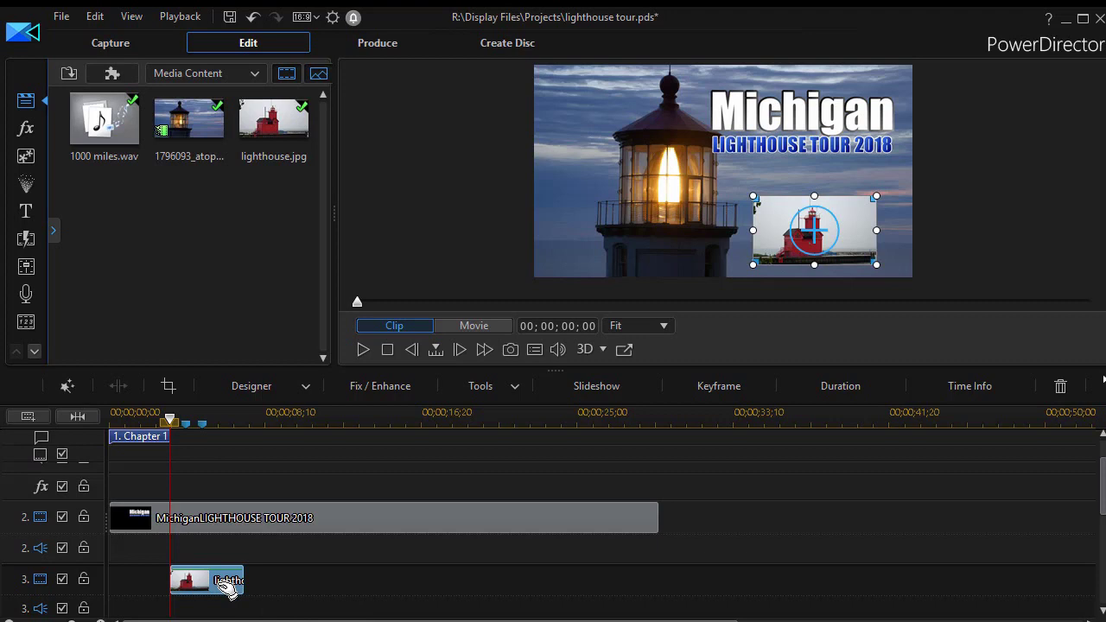
- Open the lighthouse photo clip on track 3 in the PiP Designer with its keyframe timeline shown
{"action": "scroll", "coordinate": [228, 586], "scroll_direction": "down", "scroll_amount": 1}
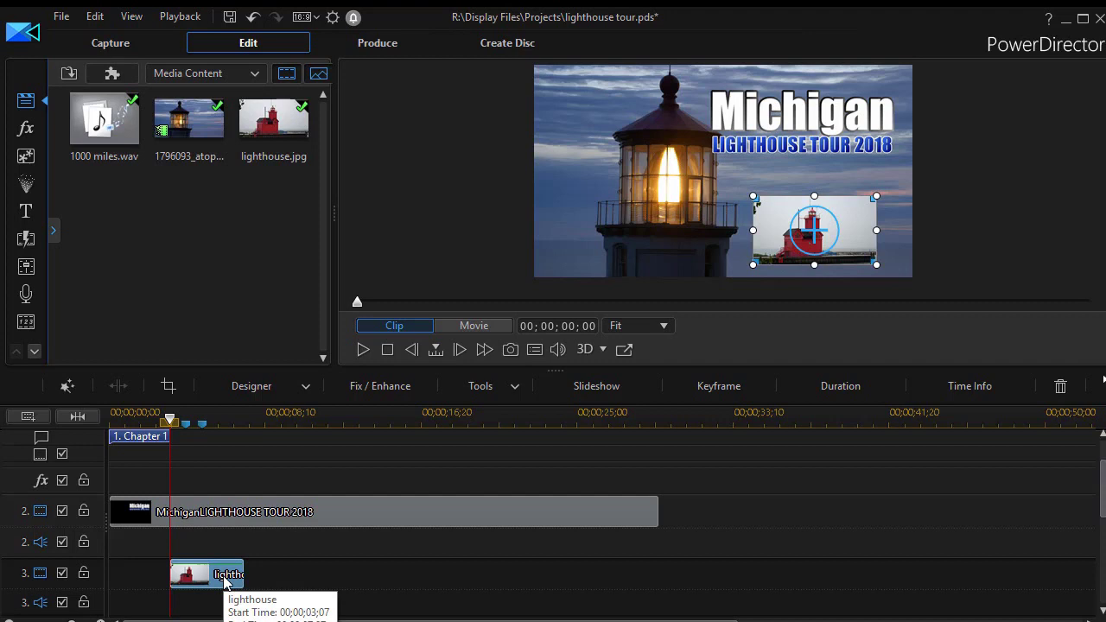
{"action": "double_click", "coordinate": [227, 575]}
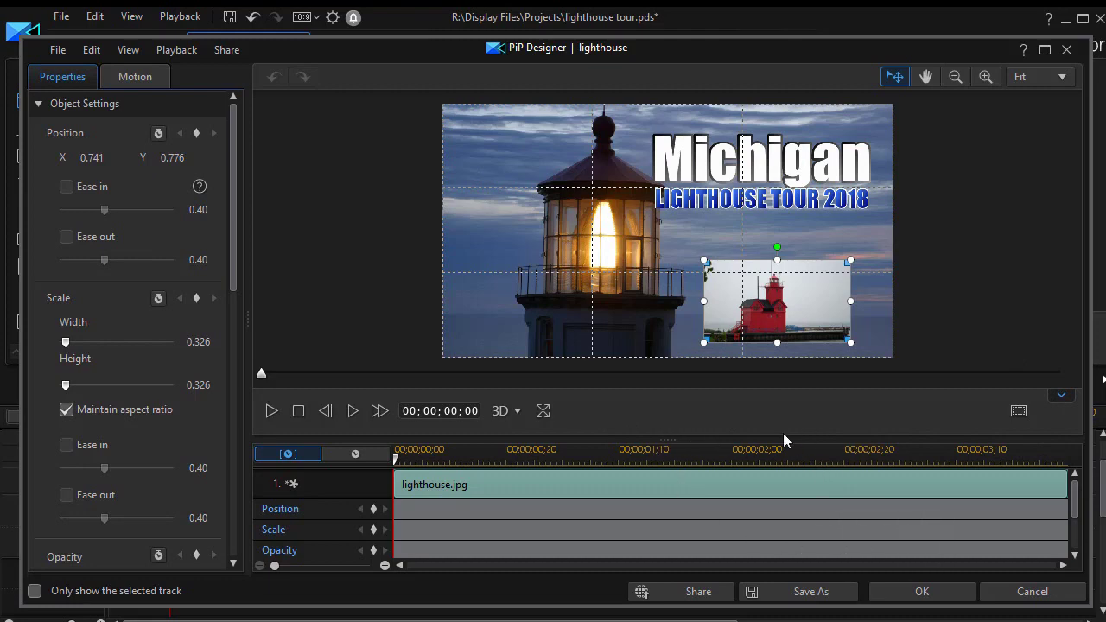
{"action": "left_click", "coordinate": [1063, 403]}
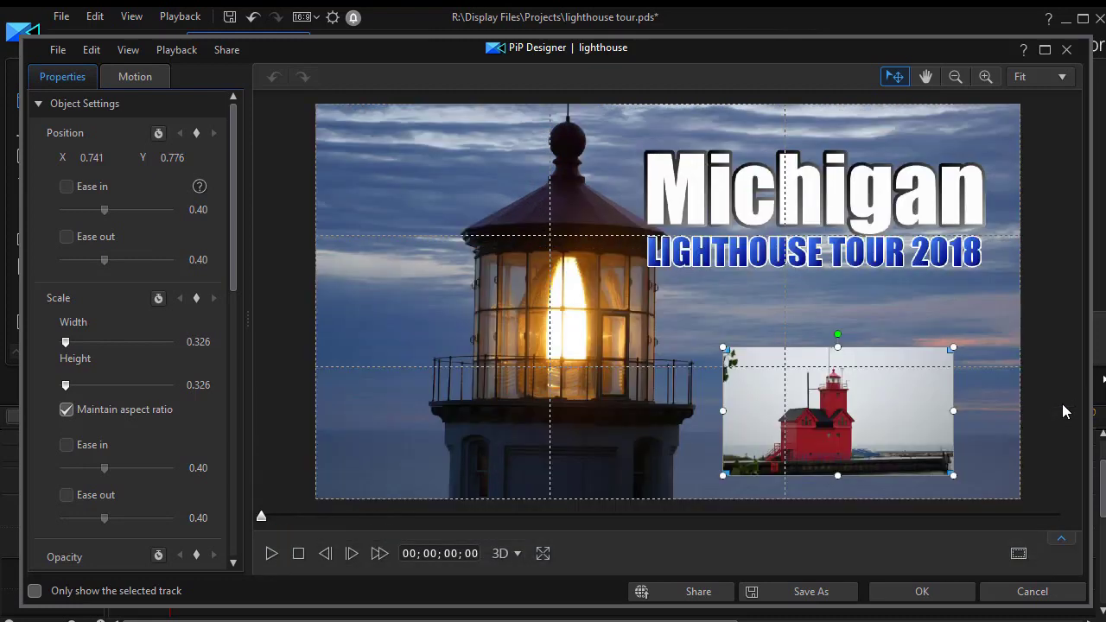
{"action": "left_click", "coordinate": [1062, 539]}
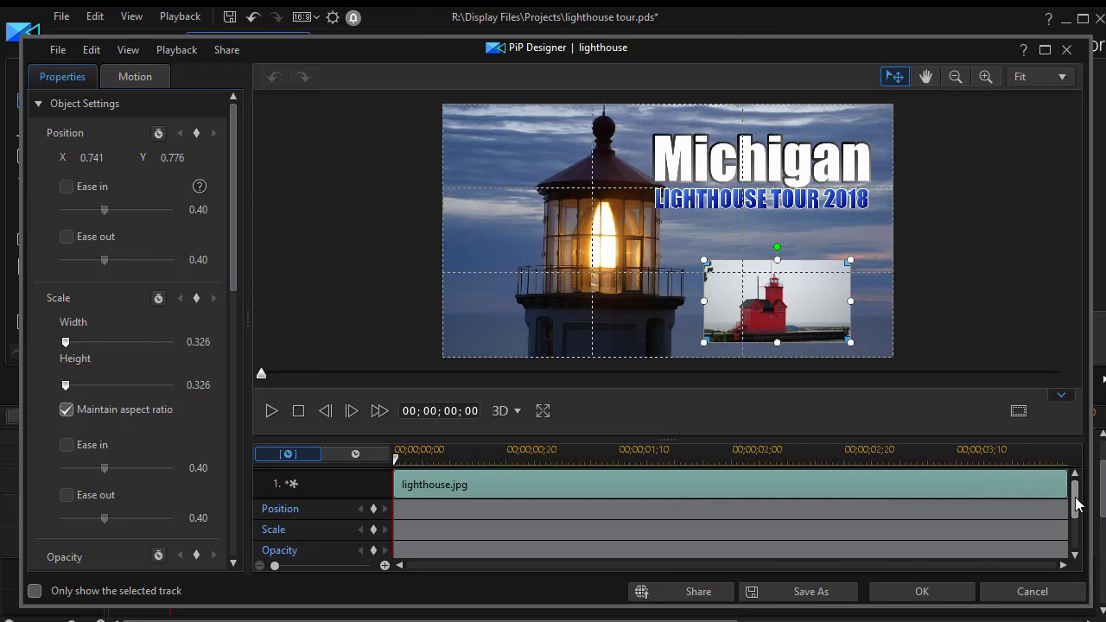
{"action": "mouse_move", "coordinate": [1077, 503]}
{"action": "left_mouse_down"}
{"action": "mouse_move", "coordinate": [1078, 550]}
{"action": "mouse_move", "coordinate": [1078, 507]}
{"action": "left_mouse_up"}
- Add a position keyframe for the photo at 00;00;02;00 and preview the clip from its start
{"action": "left_click_drag", "start_coordinate": [736, 456], "coordinate": [731, 458]}
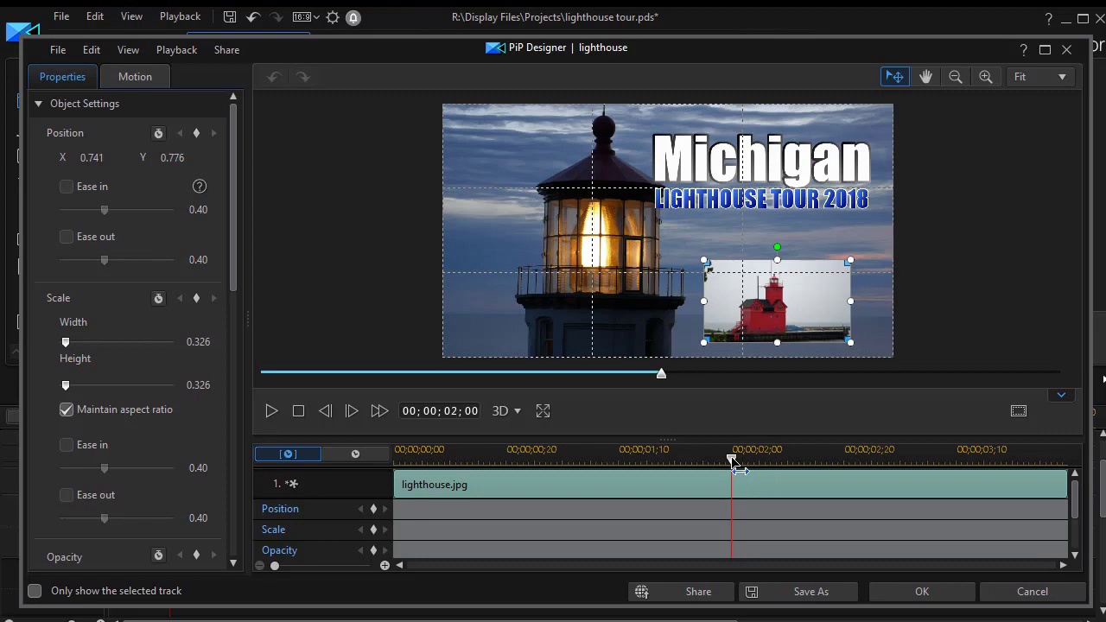
{"action": "left_click", "coordinate": [373, 508]}
{"action": "left_click_drag", "start_coordinate": [662, 380], "coordinate": [214, 395]}
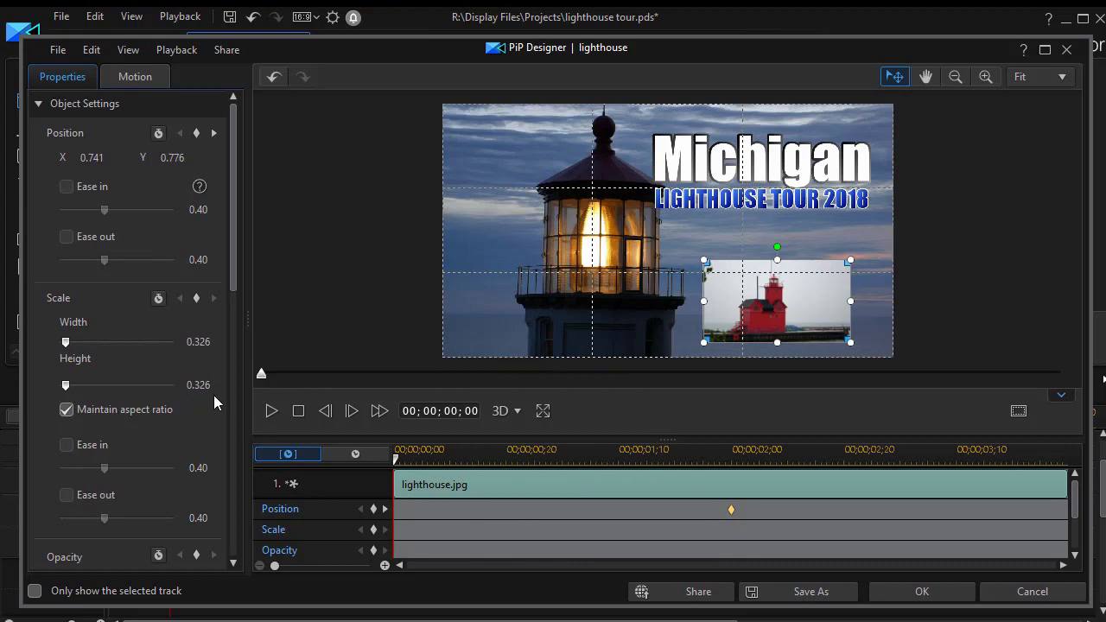
{"action": "left_click", "coordinate": [272, 410]}
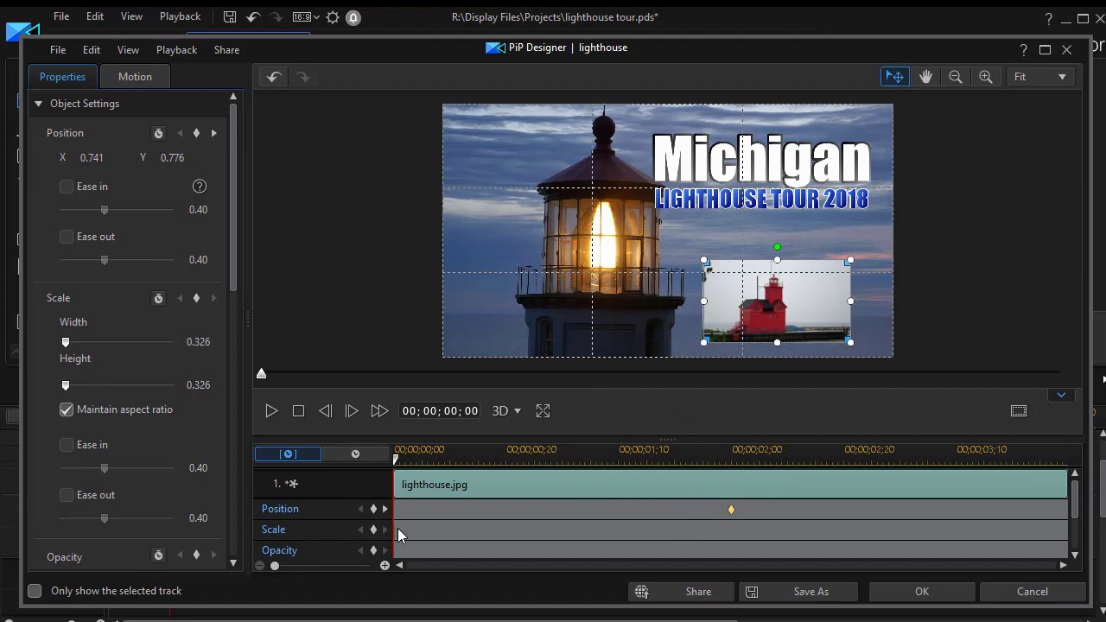
- At 00;00;00;00, move the photo just outside the frame's right edge, to about X 1.163, Y 0.783
{"action": "mouse_move", "coordinate": [396, 461]}
{"action": "left_mouse_down"}
{"action": "mouse_move", "coordinate": [414, 463]}
{"action": "mouse_move", "coordinate": [388, 470]}
{"action": "left_mouse_up"}
{"action": "left_click_drag", "start_coordinate": [764, 304], "coordinate": [954, 305]}
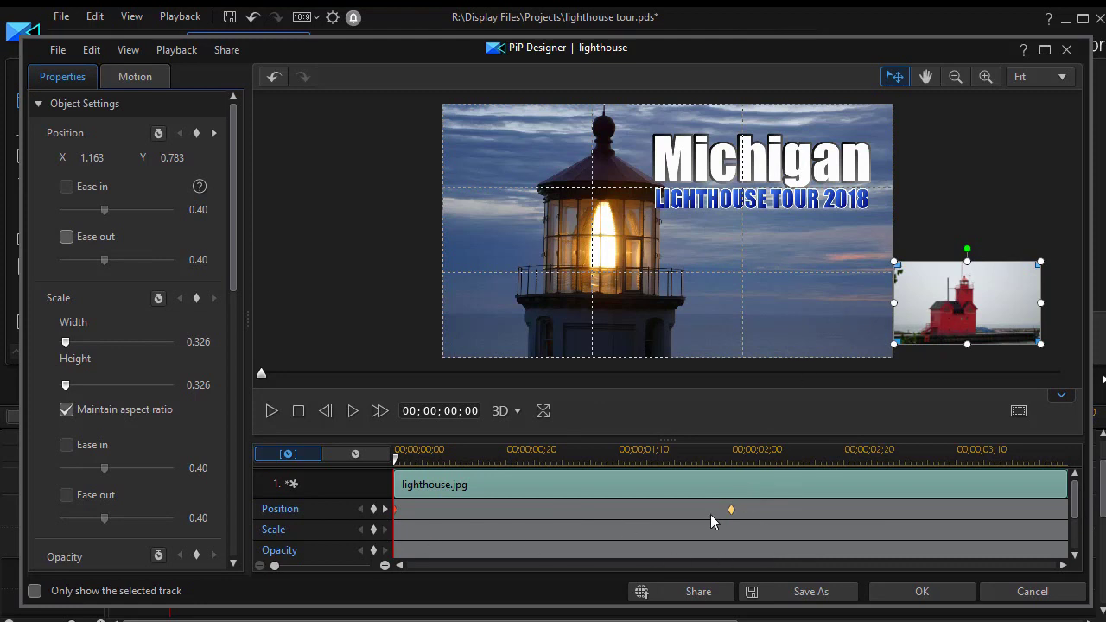
- Step between the two position keyframes to compare their X and Y values, and play the slide-in motion from the start
{"action": "left_click", "coordinate": [385, 509]}
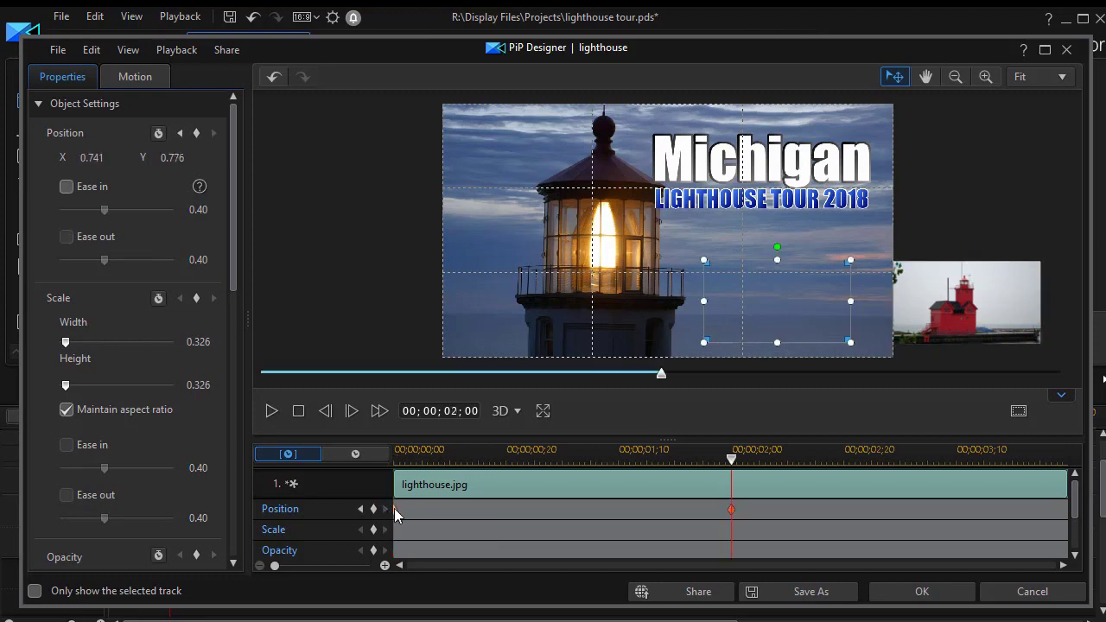
{"action": "left_click", "coordinate": [732, 511]}
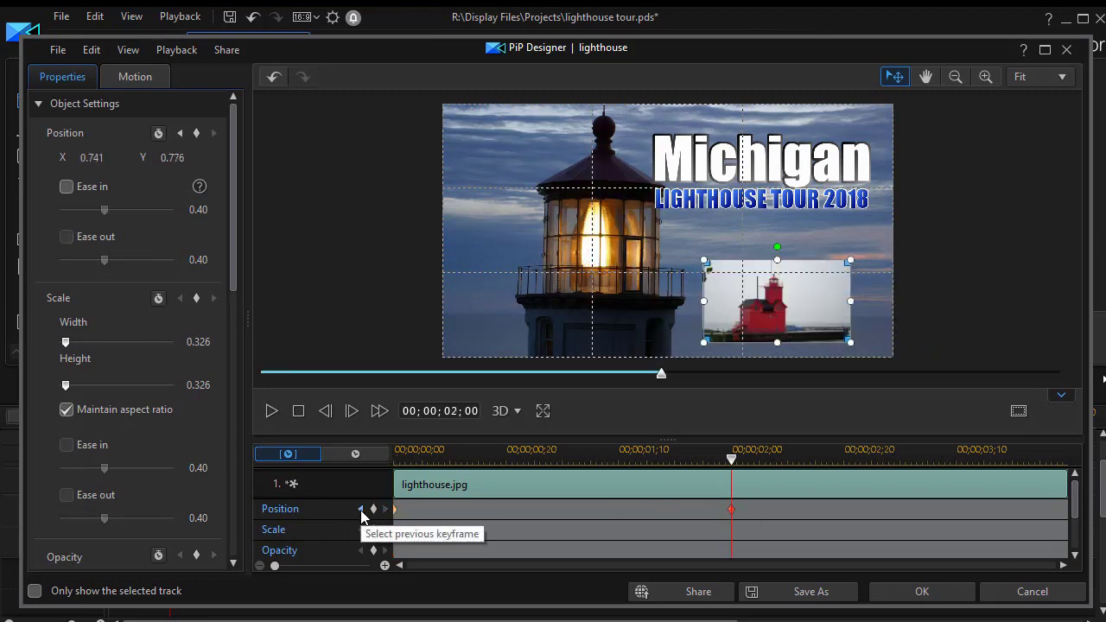
{"action": "left_click", "coordinate": [360, 510]}
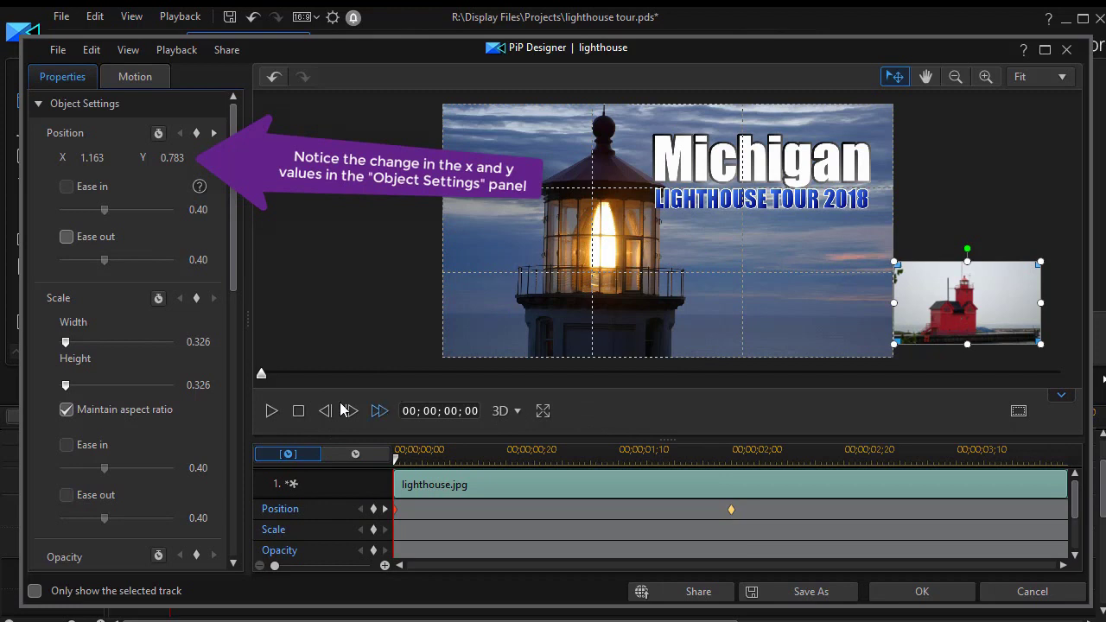
{"action": "left_click", "coordinate": [272, 412]}
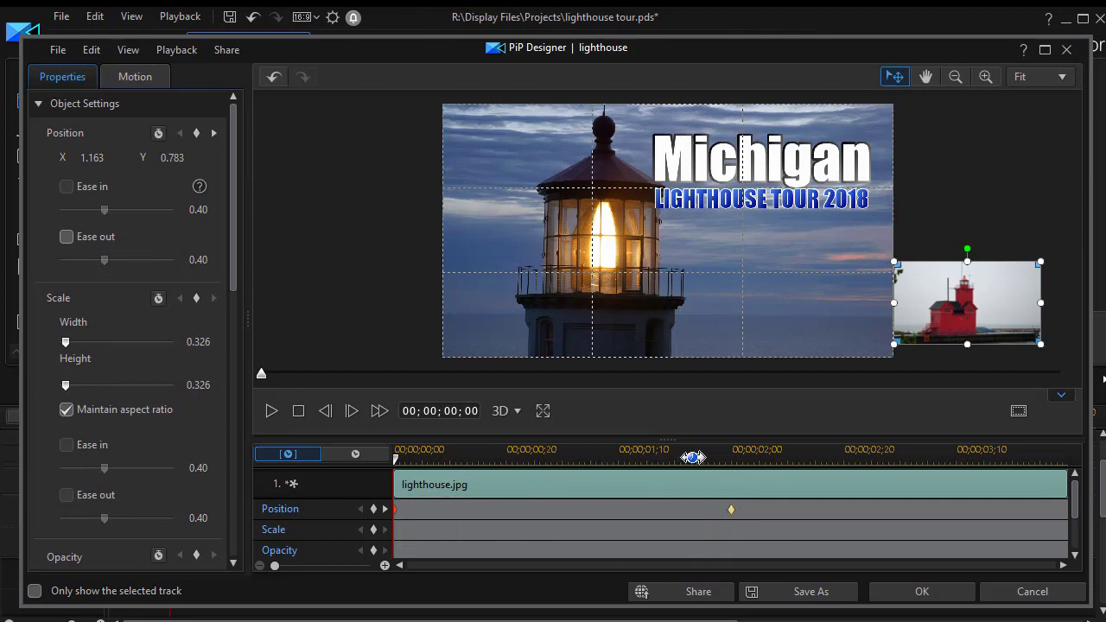
- Move the second position keyframe to 00;00;00;28 and preview the photo's slide-in from the start
{"action": "left_click", "coordinate": [733, 511]}
{"action": "left_click_drag", "start_coordinate": [733, 510], "coordinate": [555, 537]}
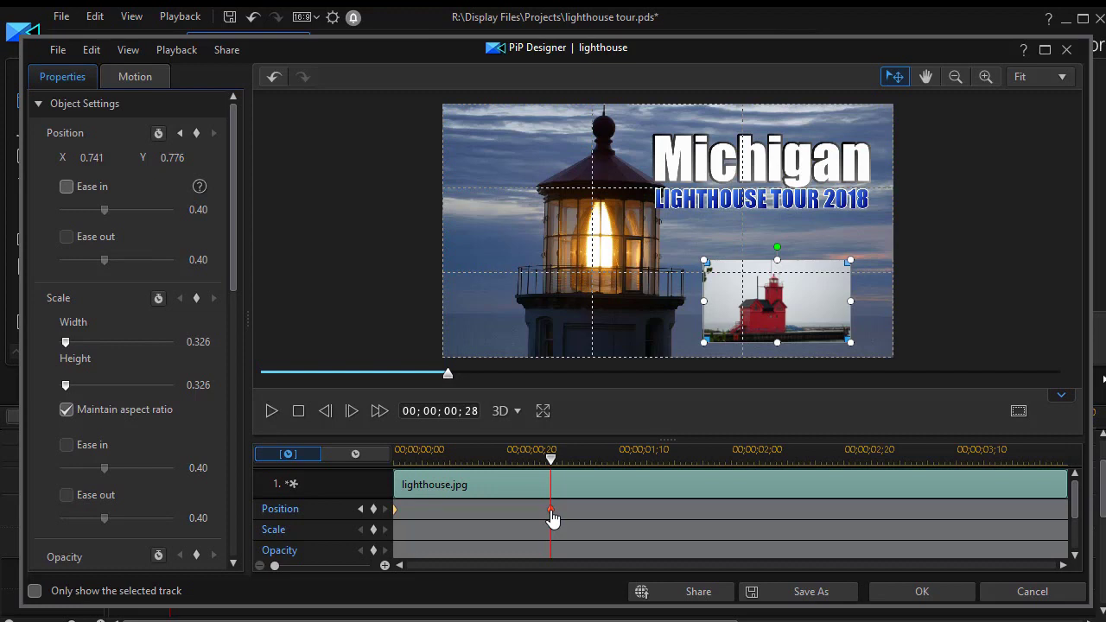
{"action": "left_click_drag", "start_coordinate": [451, 377], "coordinate": [222, 395]}
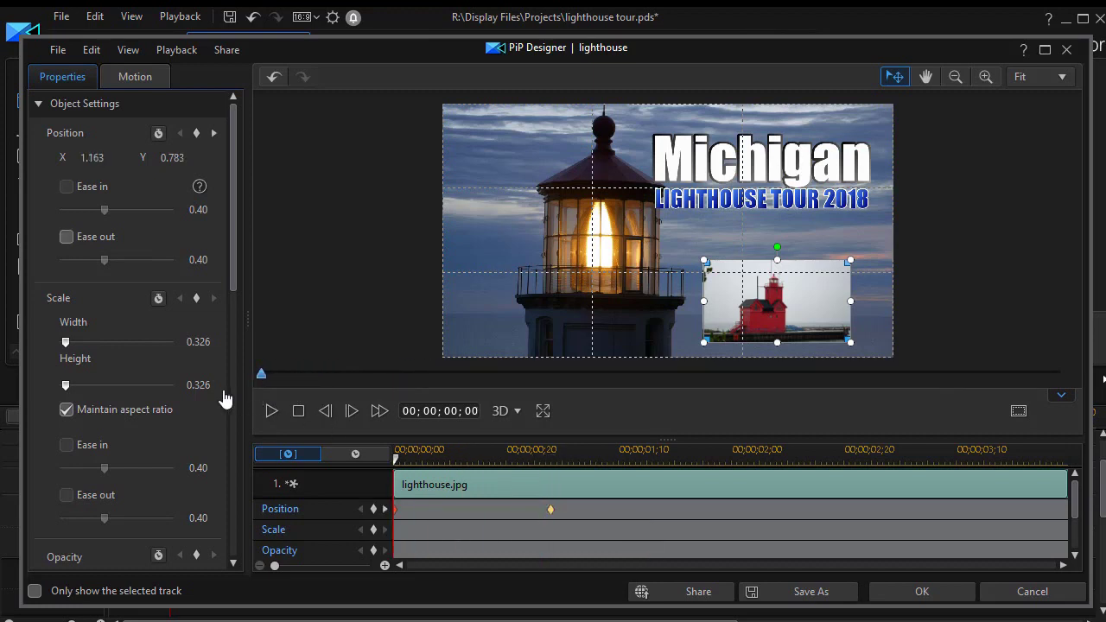
{"action": "left_click", "coordinate": [270, 412]}
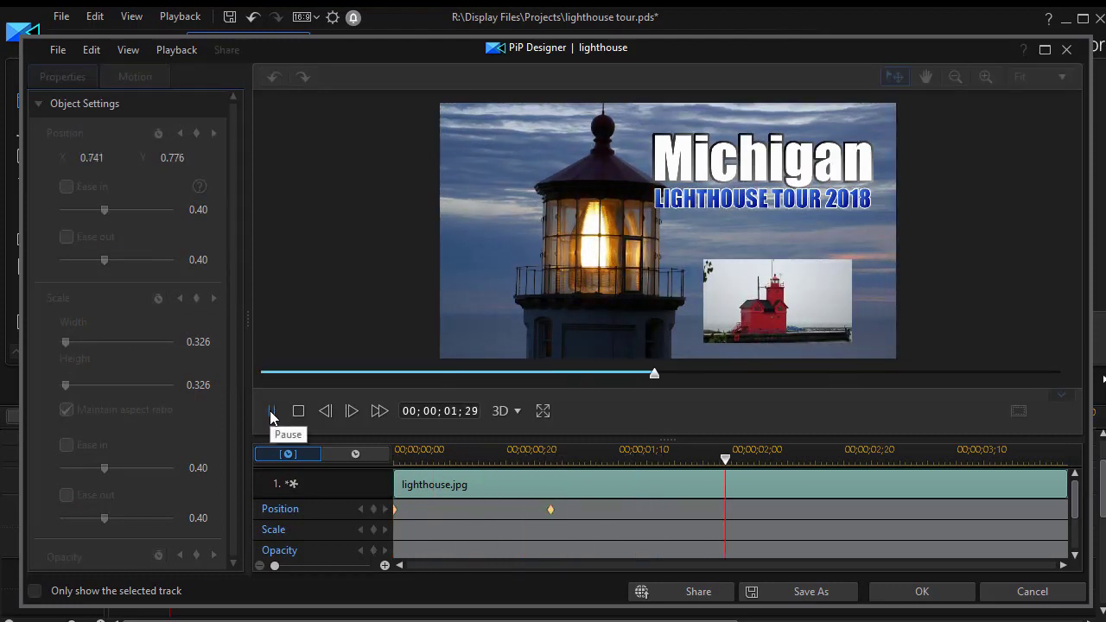
{"action": "left_click", "coordinate": [270, 415]}
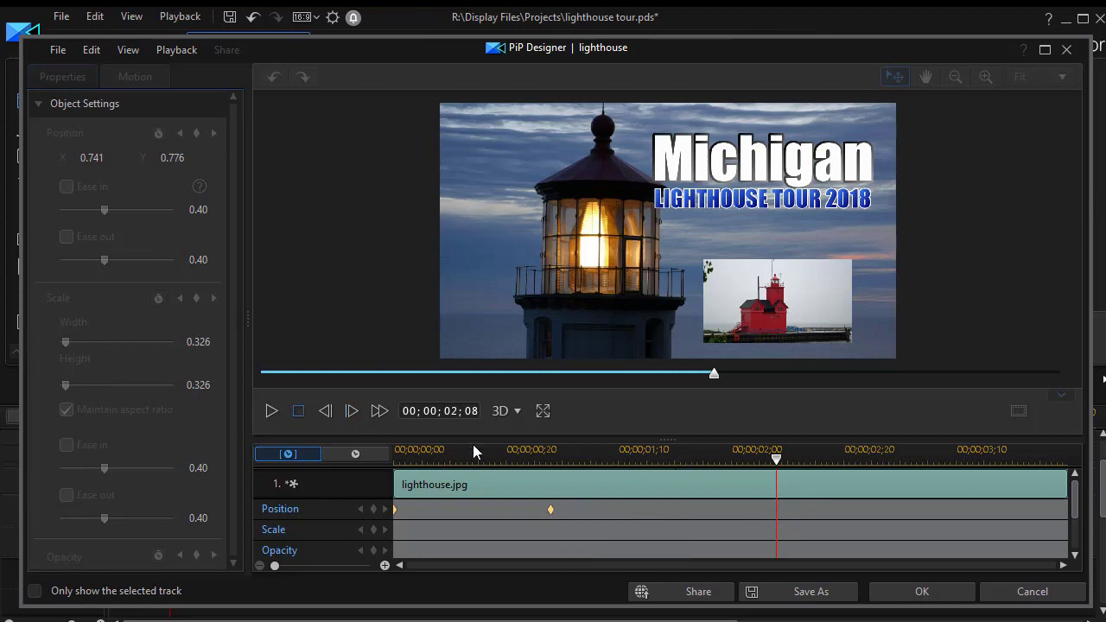
- Move the second position keyframe to 00;00;03;20 and preview the photo's slide-in from the start
{"action": "left_click_drag", "start_coordinate": [551, 510], "coordinate": [1013, 524]}
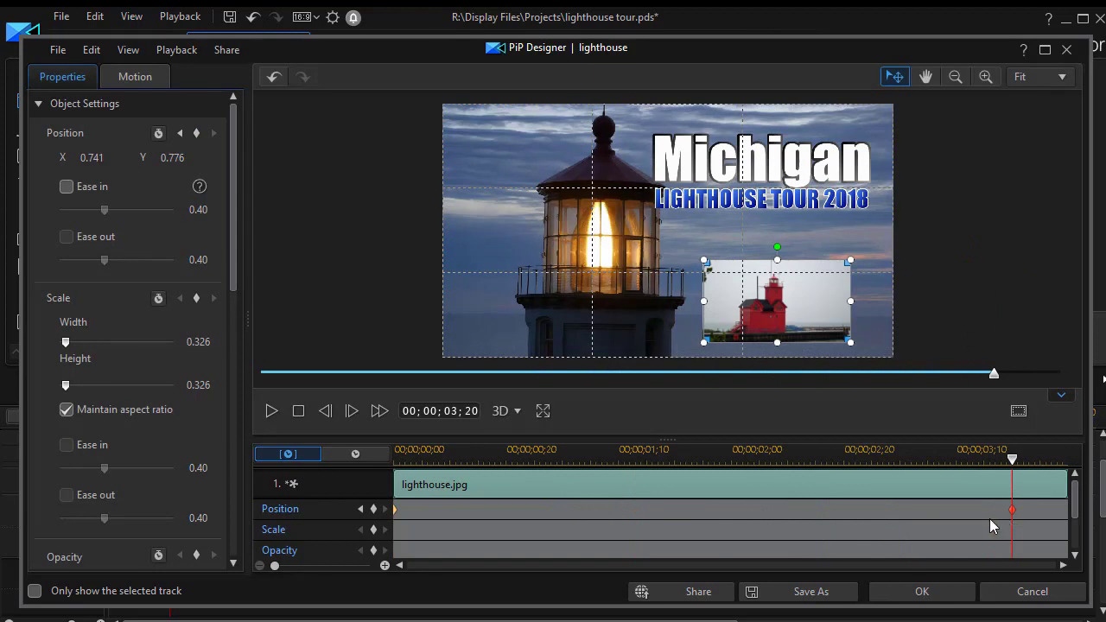
{"action": "left_click", "coordinate": [263, 373]}
{"action": "left_click", "coordinate": [270, 410]}
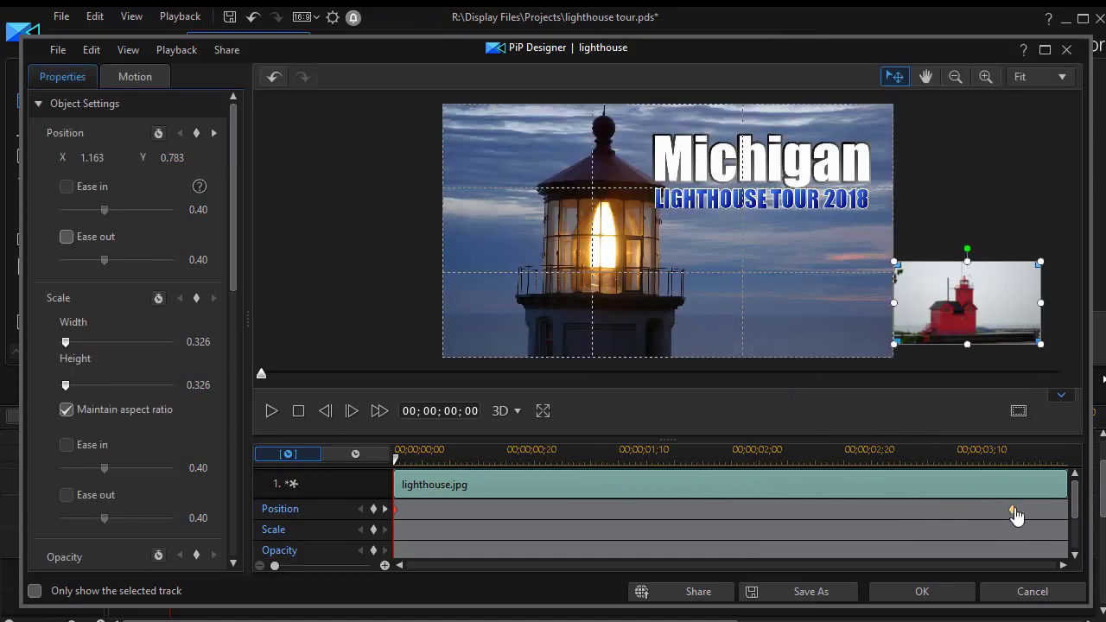
- Move the second position keyframe to 00;00;00;16, and at 00;00;01;00 raise the photo to about X 0.745, Y 0.664
{"action": "left_click_drag", "start_coordinate": [1012, 511], "coordinate": [482, 523]}
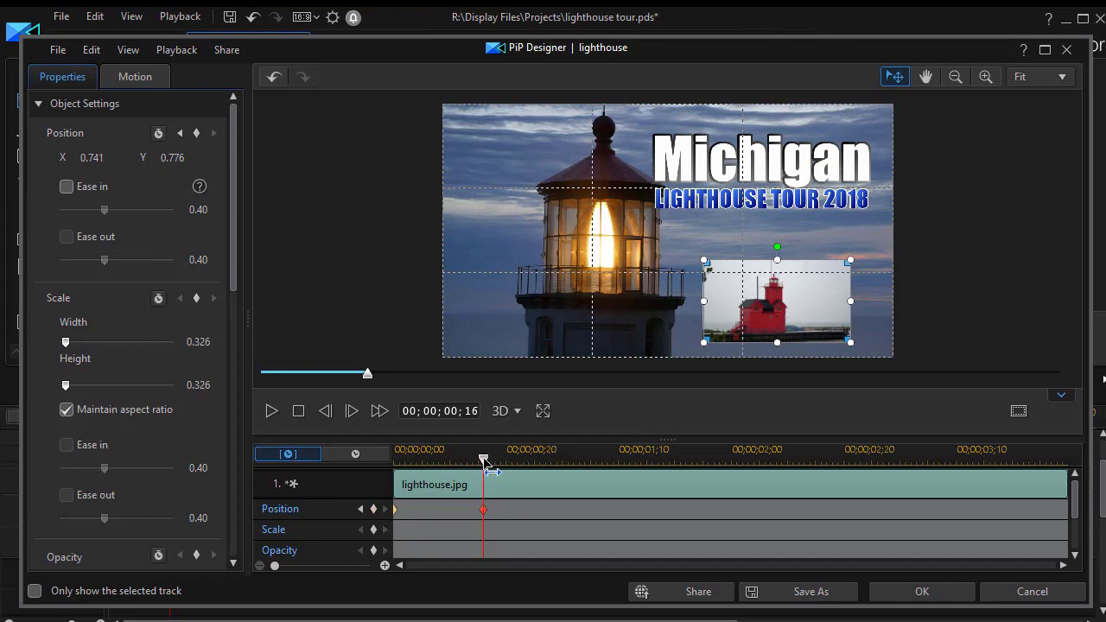
{"action": "left_click_drag", "start_coordinate": [484, 460], "coordinate": [579, 471]}
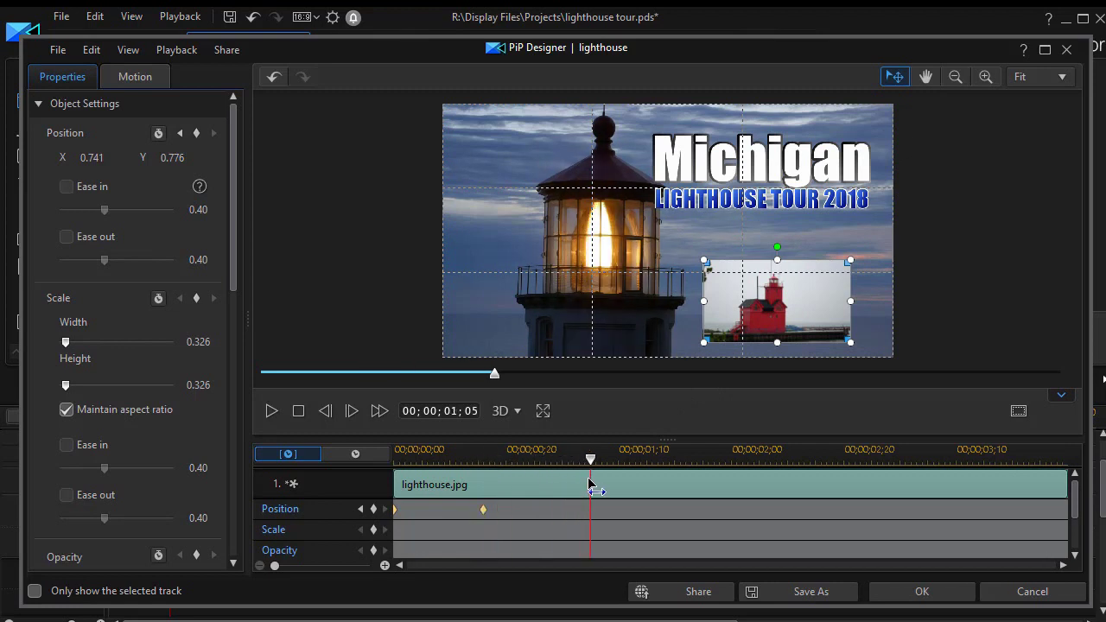
{"action": "left_click_drag", "start_coordinate": [581, 486], "coordinate": [566, 483]}
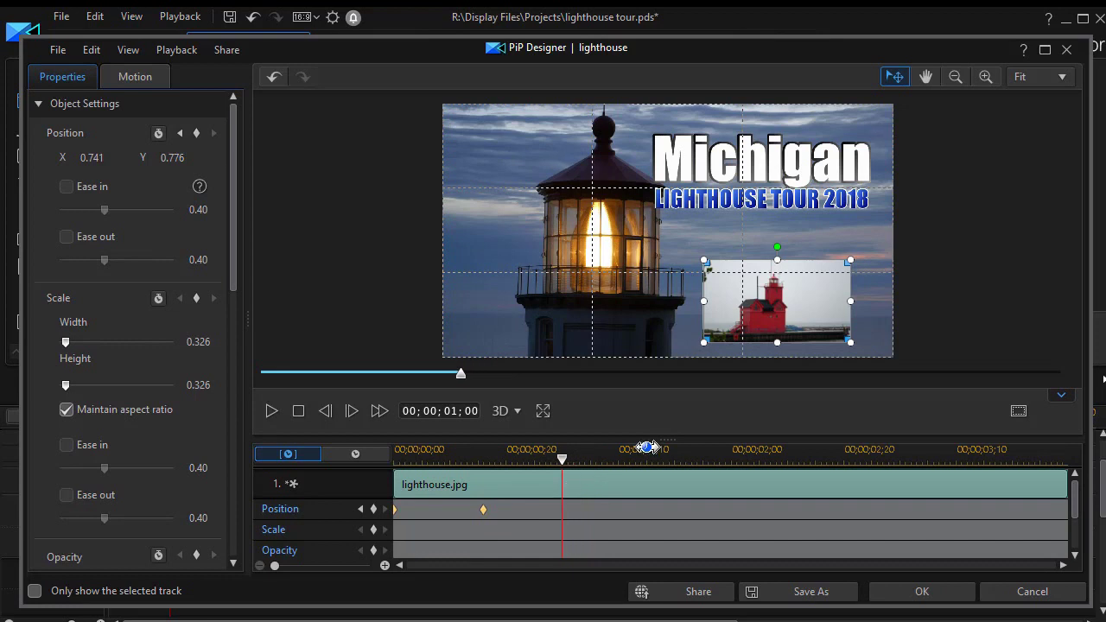
{"action": "left_click_drag", "start_coordinate": [775, 313], "coordinate": [778, 284]}
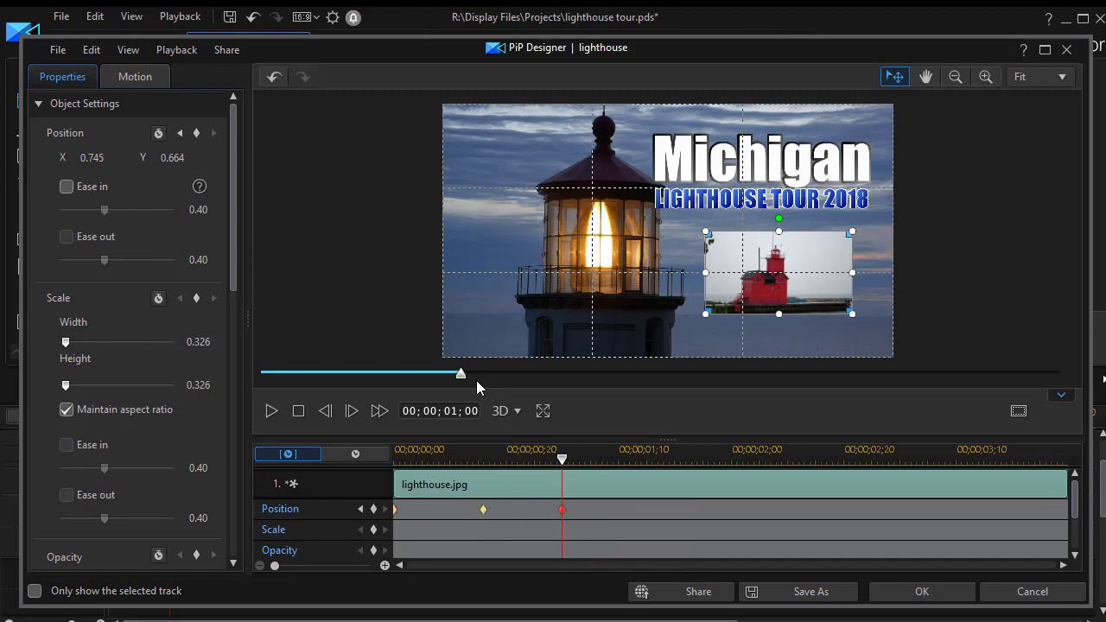
- Play the clip from the start to review the photo's motion through all three position keyframes, and stop playback
{"action": "left_click_drag", "start_coordinate": [460, 373], "coordinate": [239, 412]}
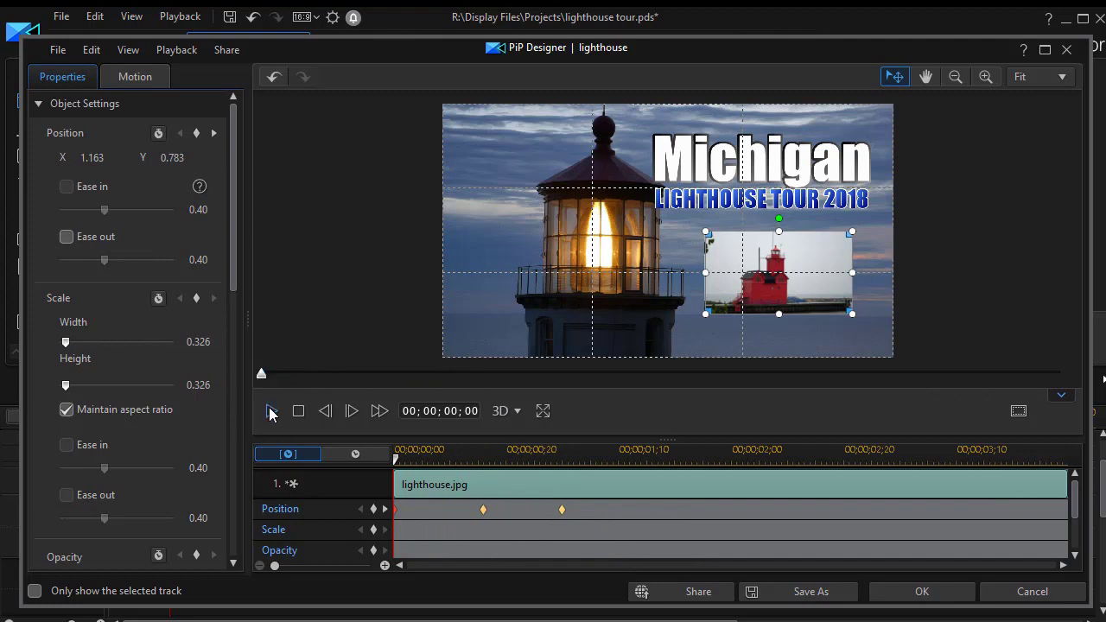
{"action": "left_click", "coordinate": [269, 411]}
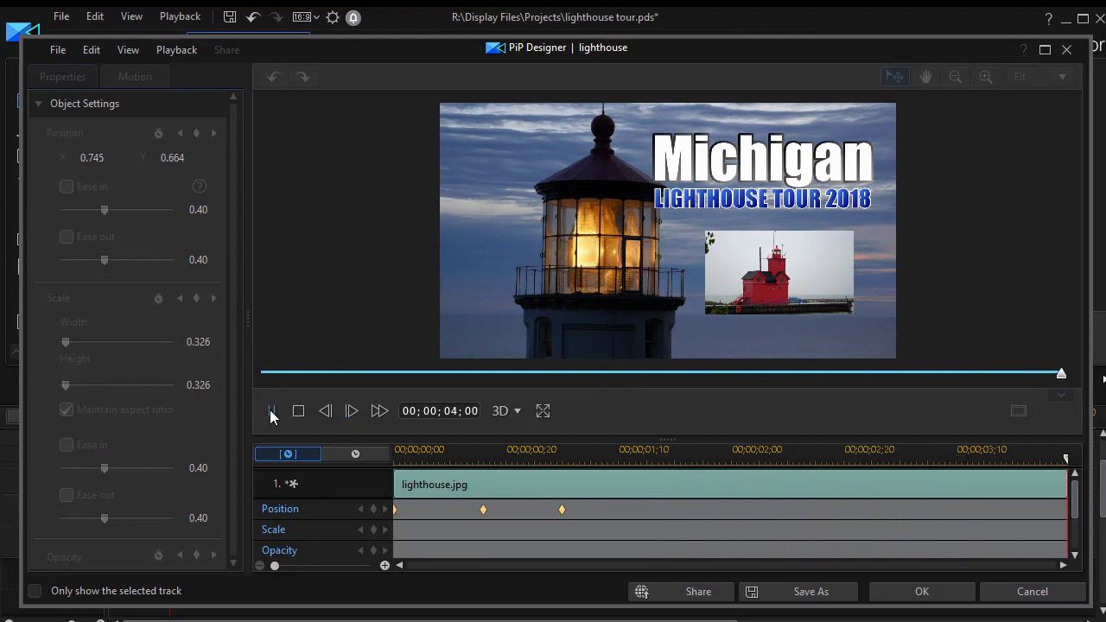
{"action": "key", "text": "space"}
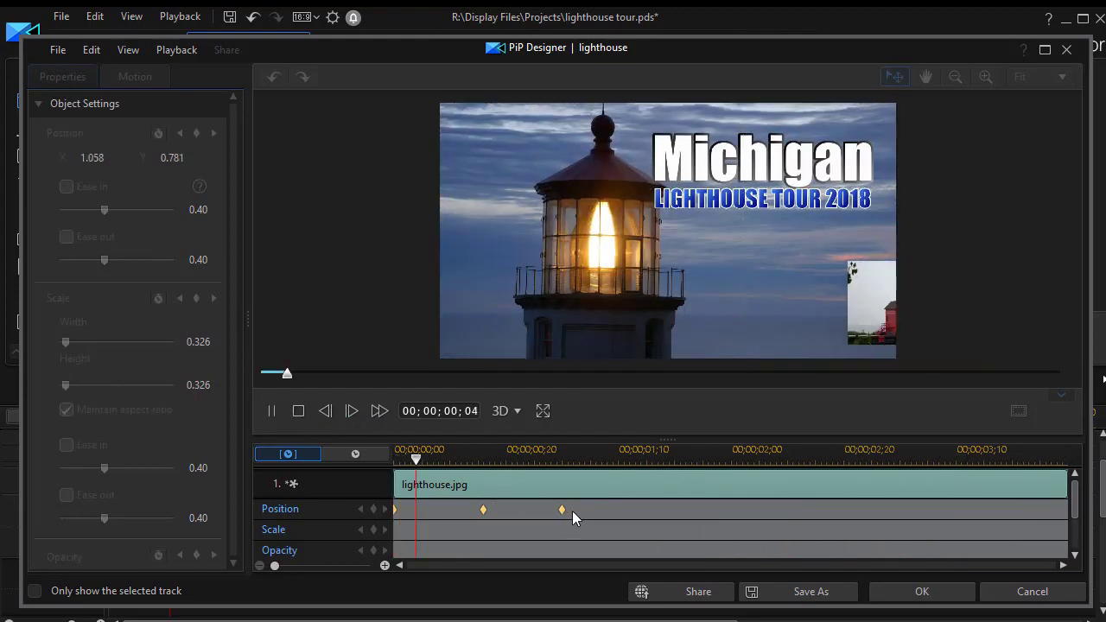
{"action": "left_click", "coordinate": [298, 411]}
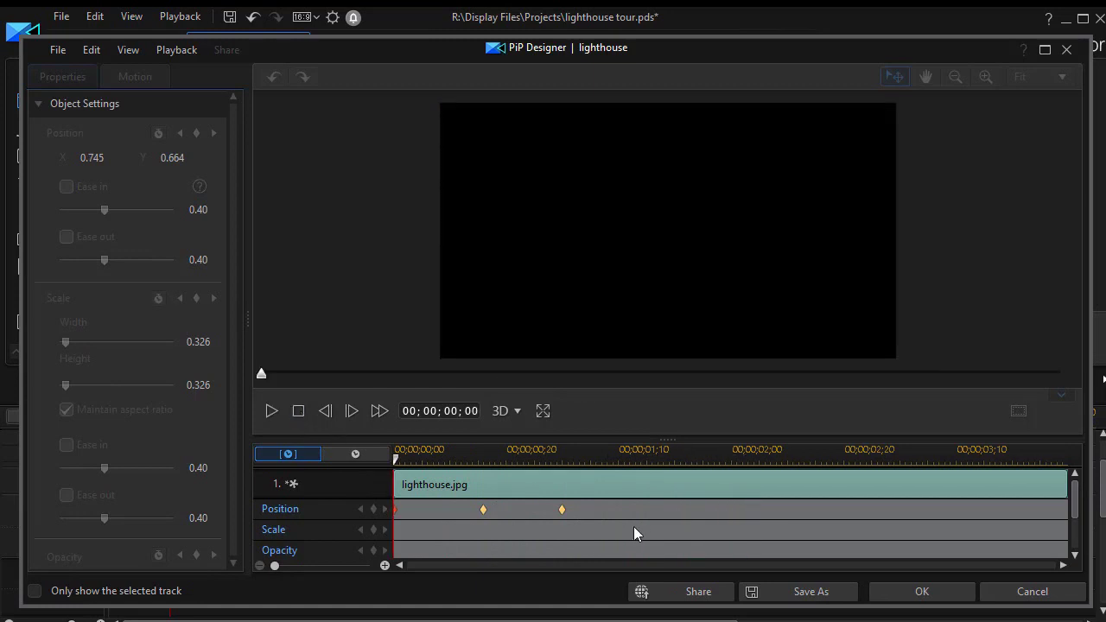
- Retime the photo's motion by moving the third position keyframe to 00;00;03;04 and the second to 00;00;01;14
{"action": "left_click", "coordinate": [561, 509]}
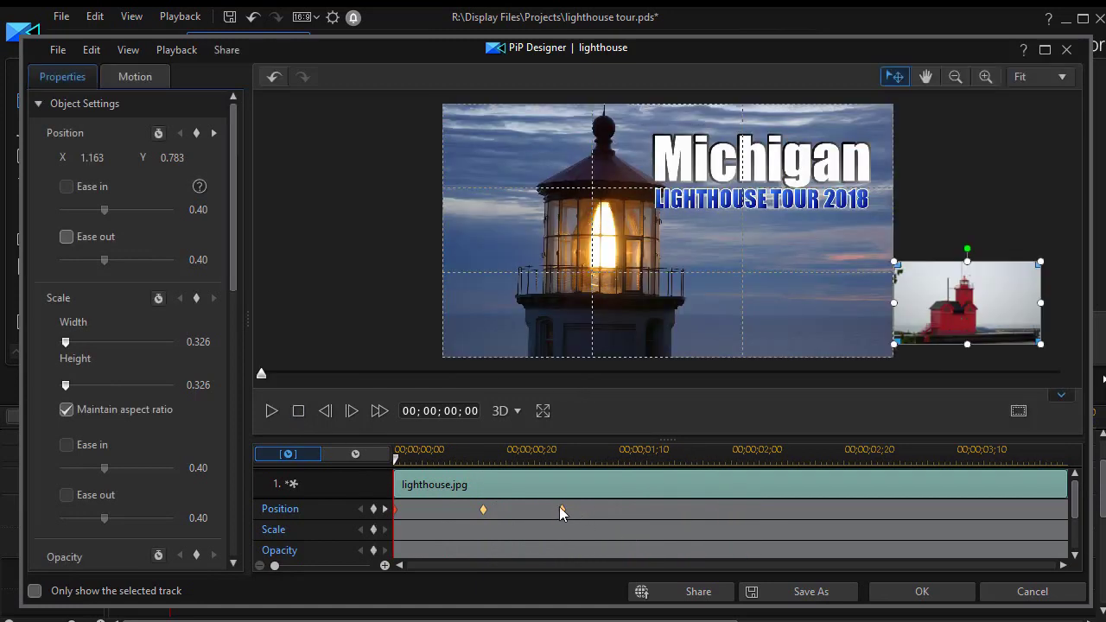
{"action": "left_click_drag", "start_coordinate": [563, 508], "coordinate": [925, 526]}
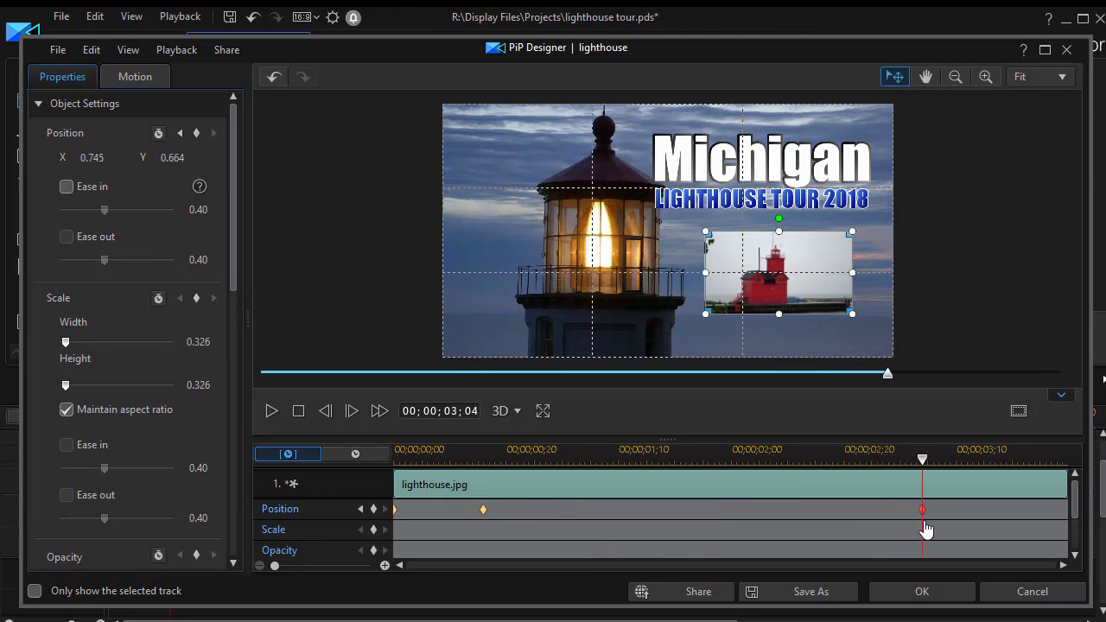
{"action": "left_click_drag", "start_coordinate": [487, 510], "coordinate": [720, 530]}
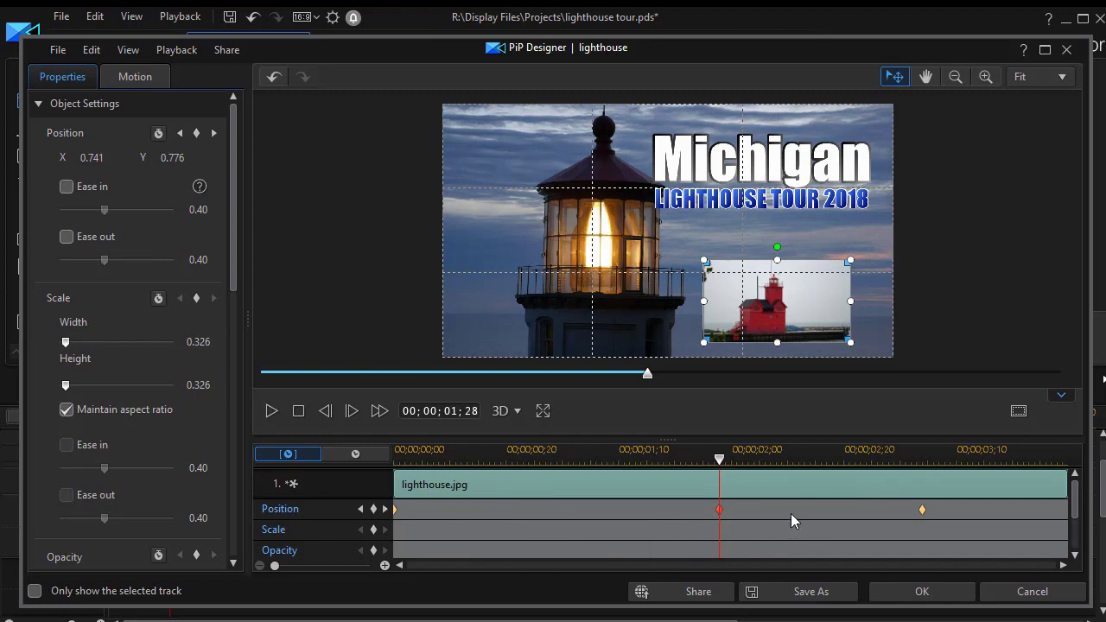
{"action": "left_click_drag", "start_coordinate": [720, 515], "coordinate": [641, 518]}
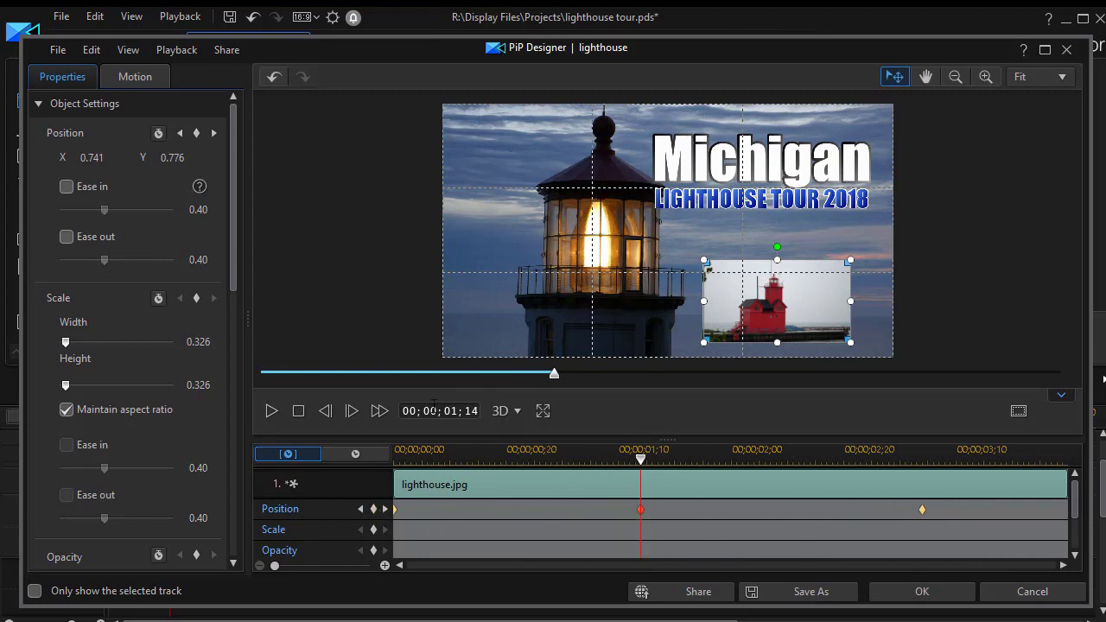
- Preview the photo's retimed motion from the start of the clip and stop playback
{"action": "left_click_drag", "start_coordinate": [554, 379], "coordinate": [197, 393]}
{"action": "left_click", "coordinate": [270, 413]}
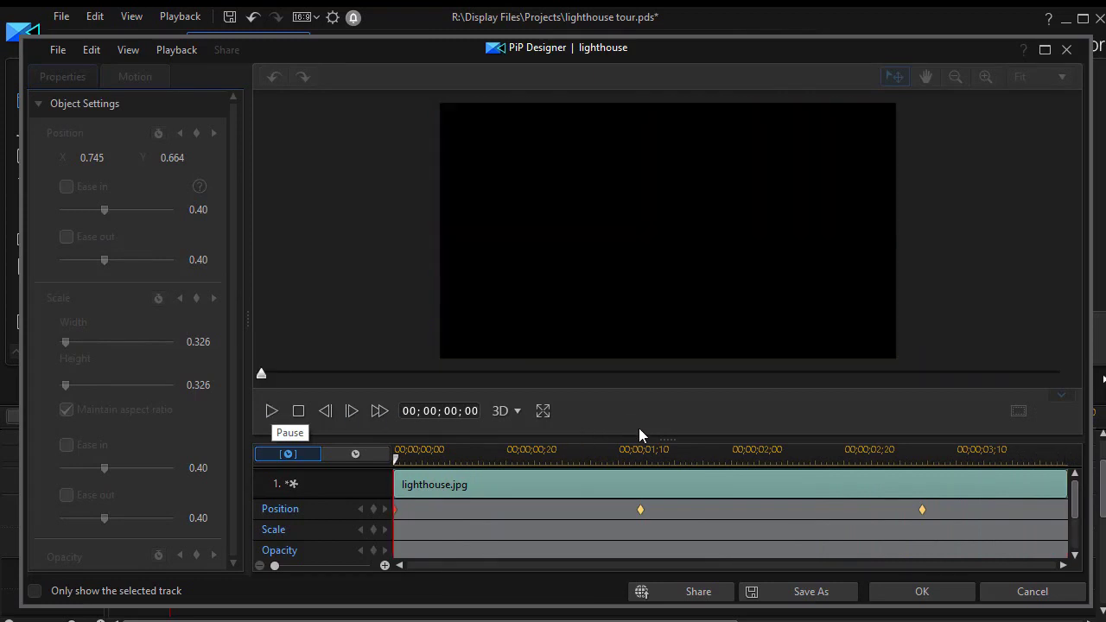
{"action": "left_click", "coordinate": [299, 412]}
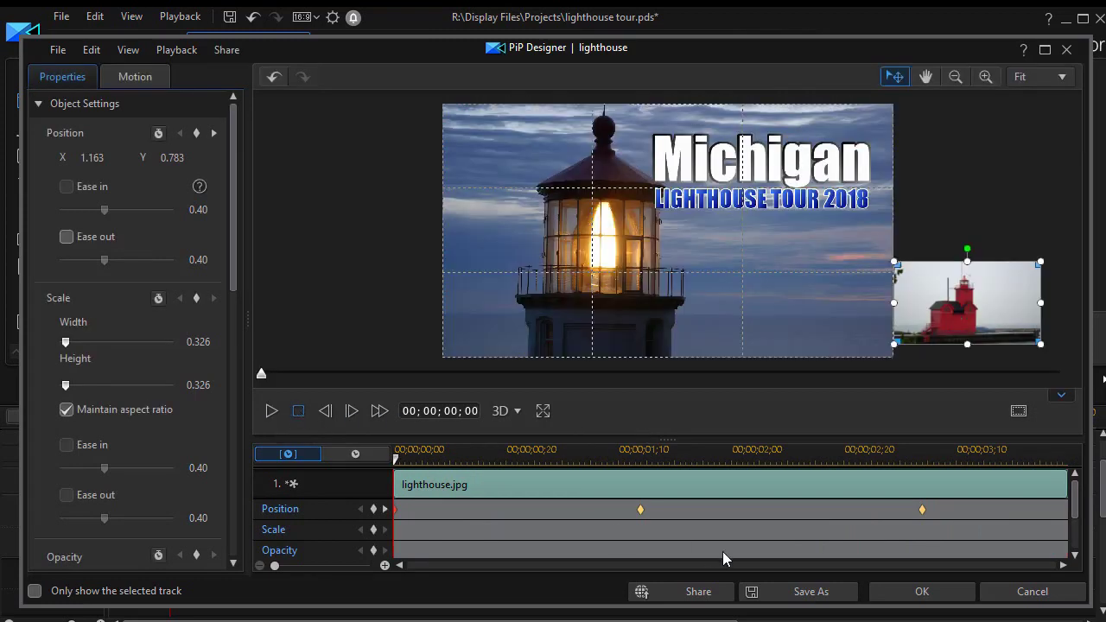
- Hold the photo in place by duplicating the previous position keyframe at 00;00;02;04
{"action": "left_click", "coordinate": [754, 458]}
{"action": "right_click", "coordinate": [751, 504]}
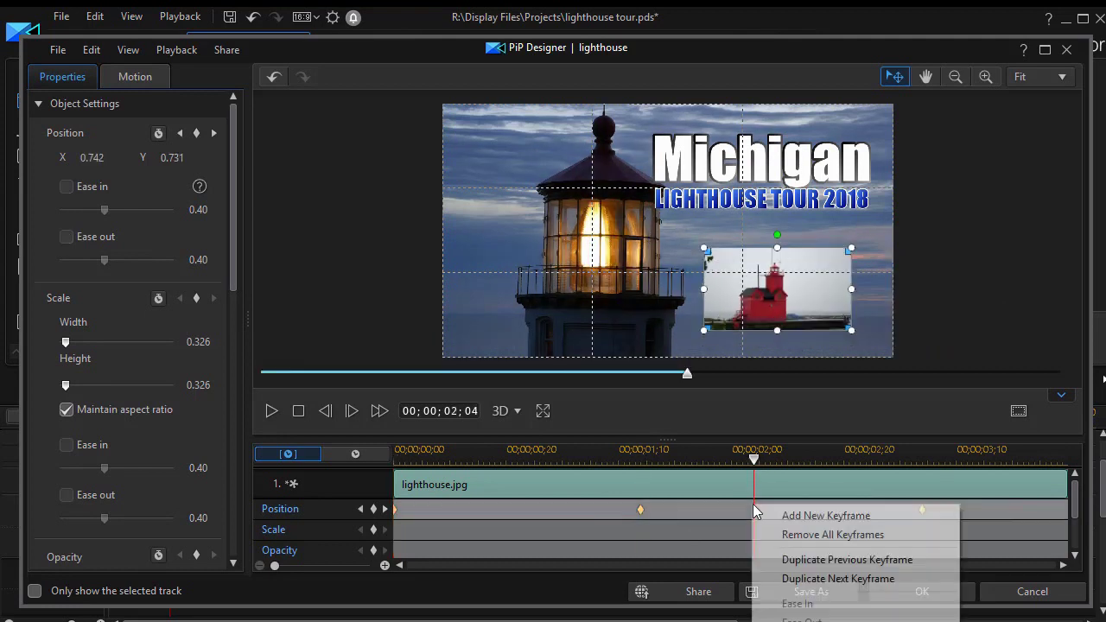
{"action": "left_click", "coordinate": [801, 560]}
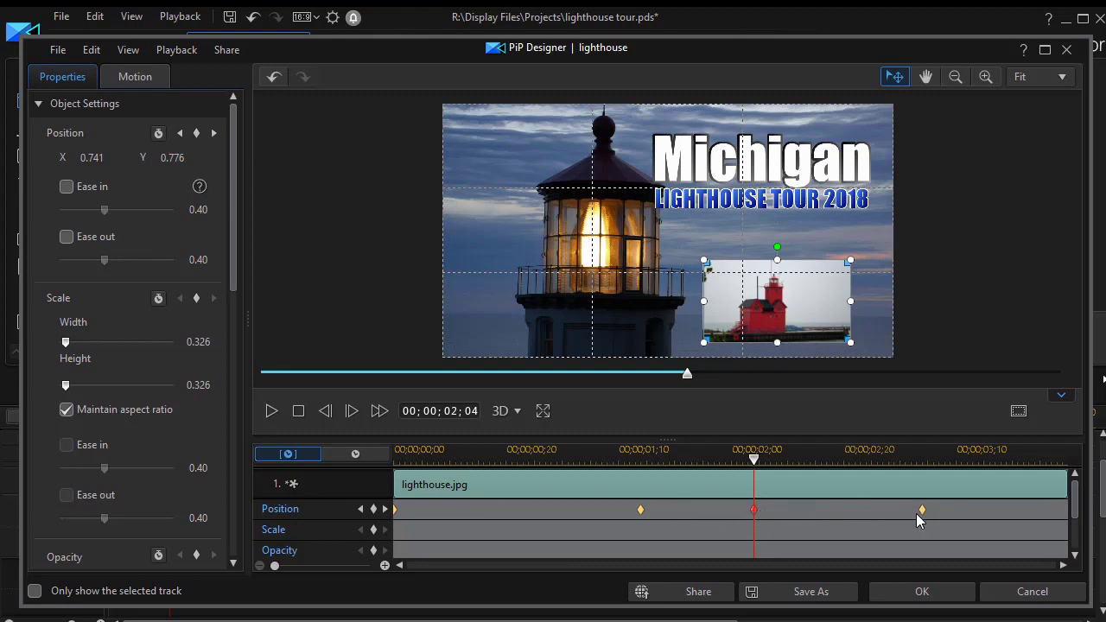
- Preview the photo's motion with the pause from the start, and apply the PiP Designer changes to the timeline clip
{"action": "left_click_drag", "start_coordinate": [758, 465], "coordinate": [390, 468]}
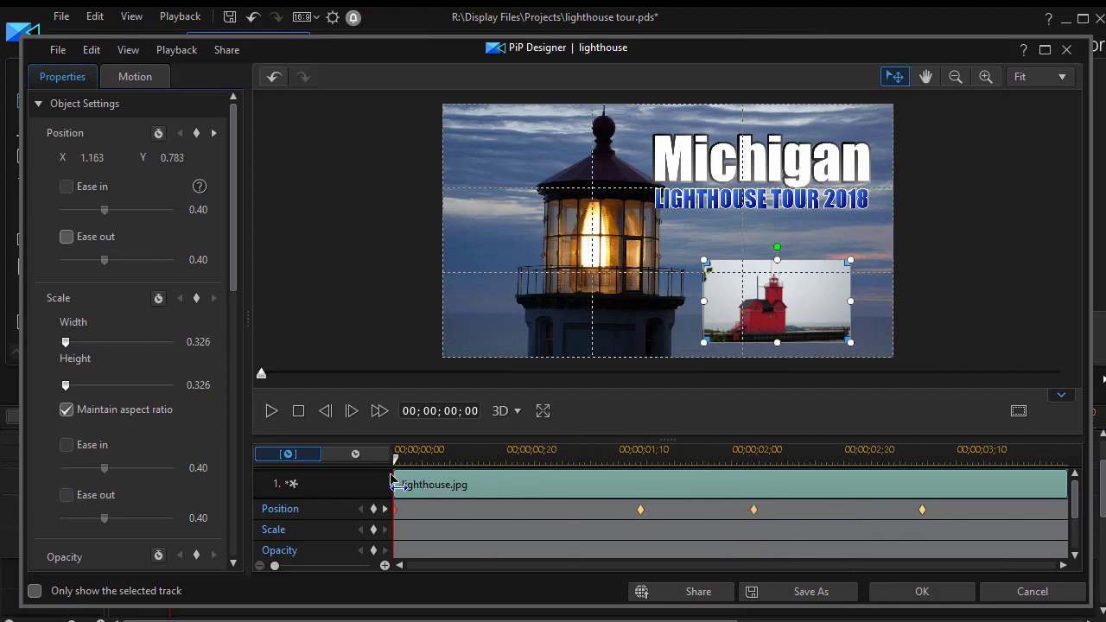
{"action": "left_click", "coordinate": [272, 412]}
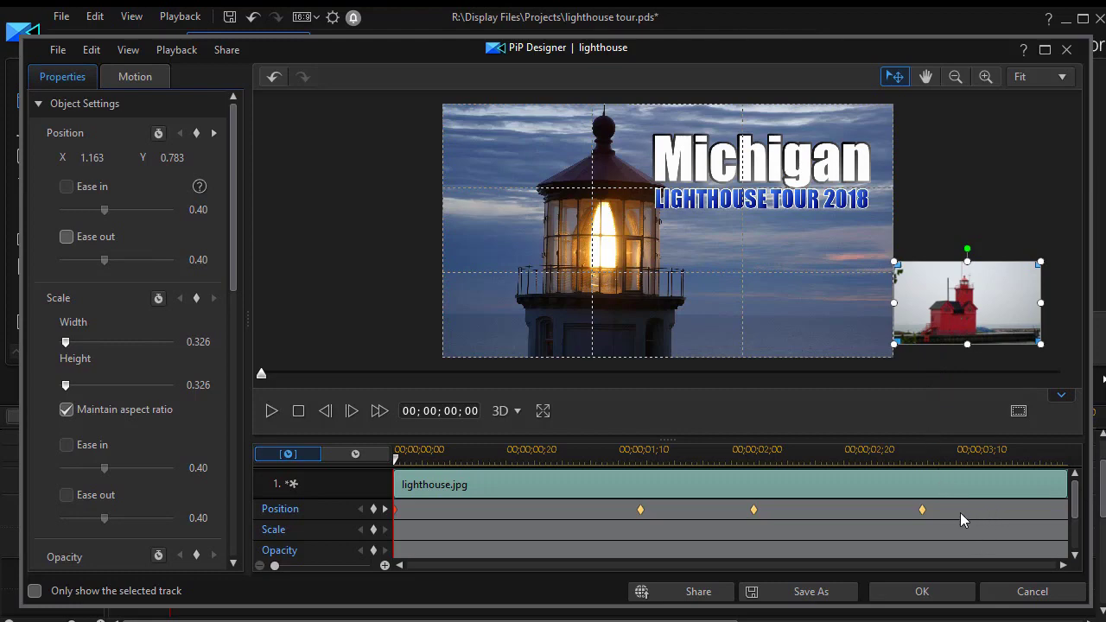
{"action": "left_click", "coordinate": [902, 591]}
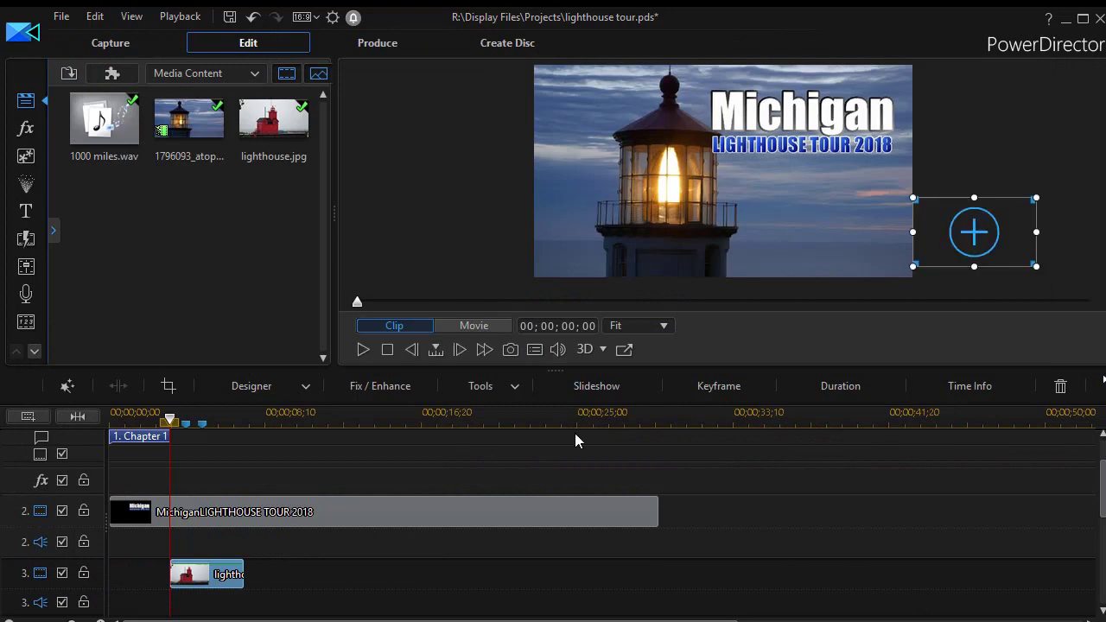
- Play the whole movie from the beginning to review the title and animated photo together, and pause playback after the photo clip ends
{"action": "left_click_drag", "start_coordinate": [170, 421], "coordinate": [113, 422]}
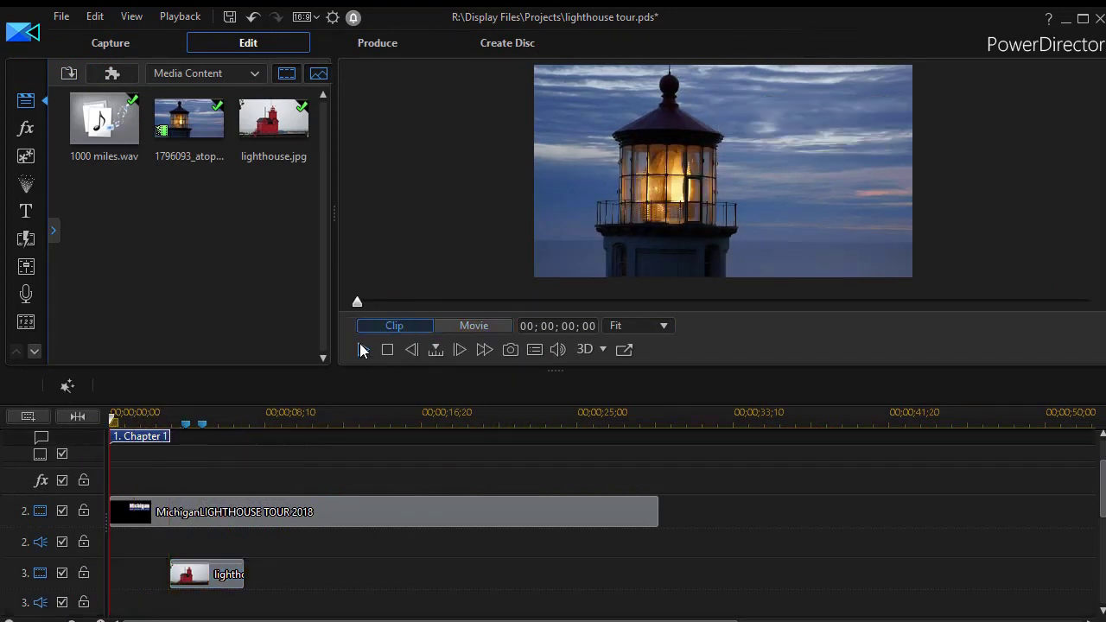
{"action": "left_click", "coordinate": [362, 349]}
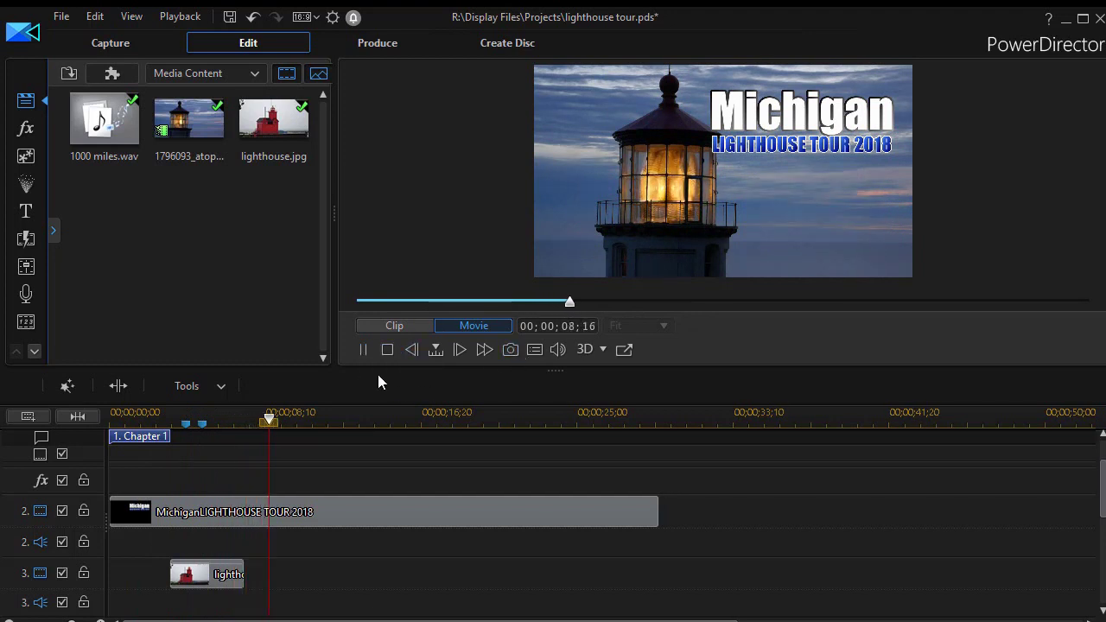
{"action": "left_click", "coordinate": [362, 349]}
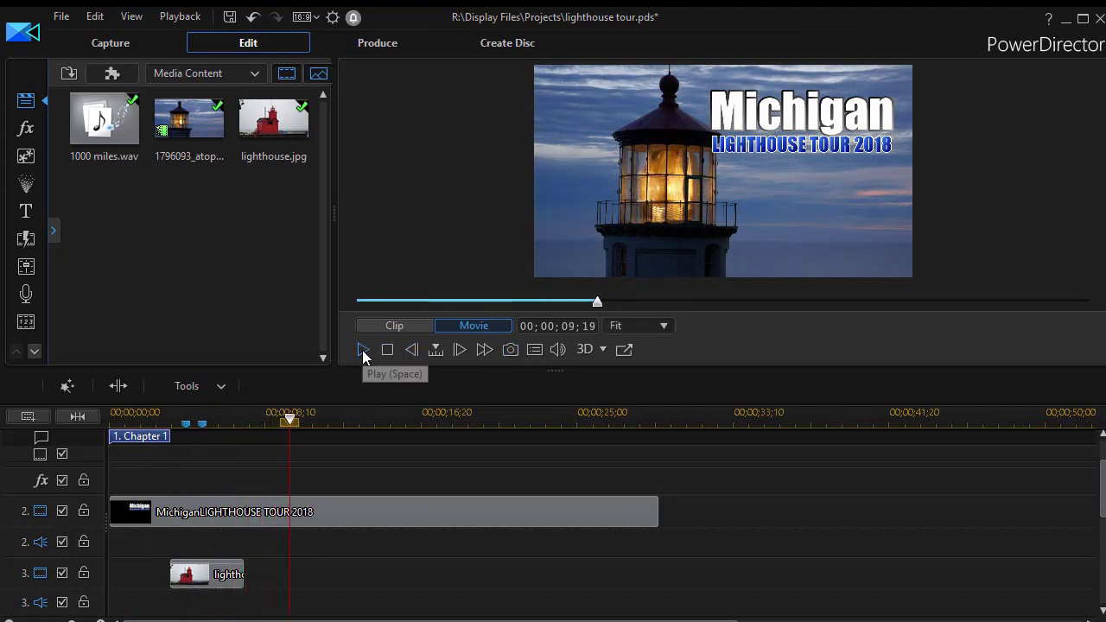
- Reopen the lighthouse photo clip on track 3 in the PiP Designer
{"action": "left_click", "coordinate": [228, 576]}
{"action": "double_click", "coordinate": [233, 583]}
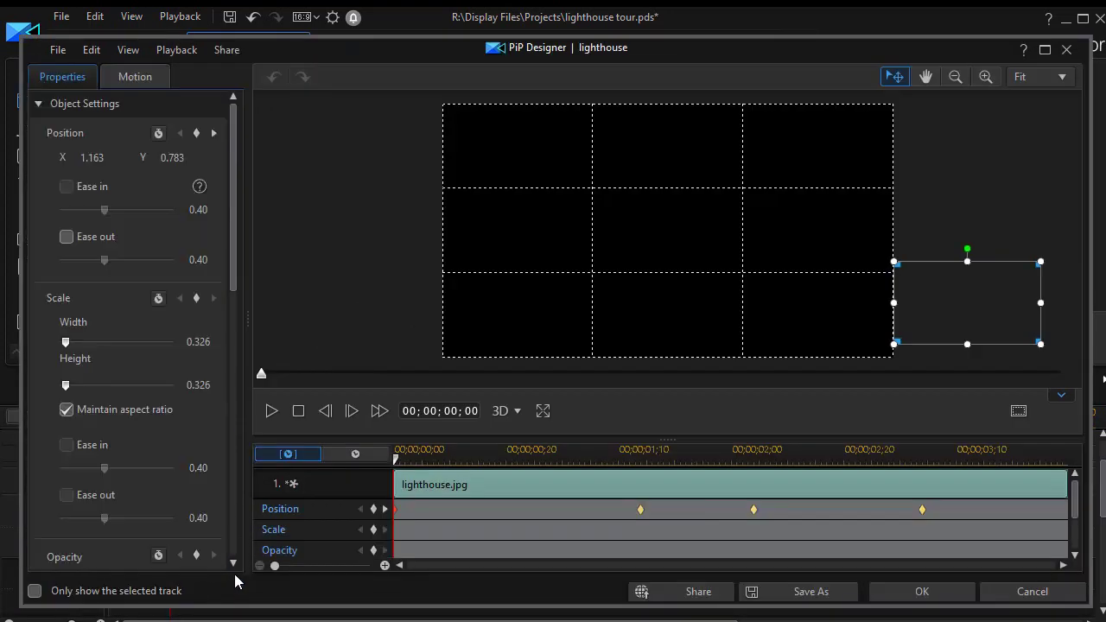